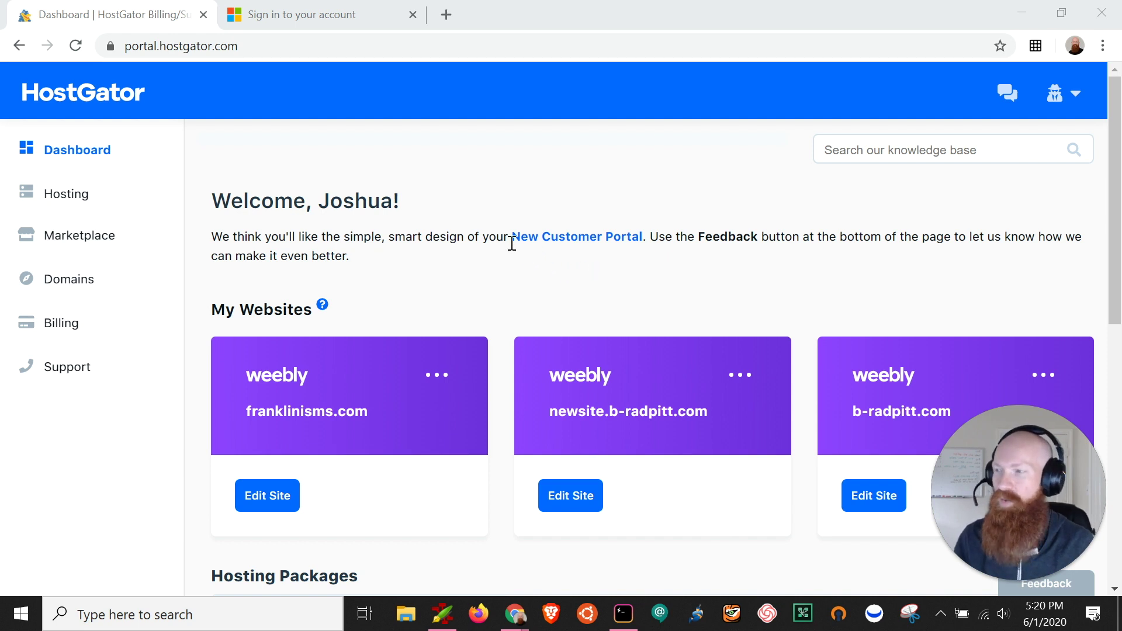
Go to Hosting and manage the shared b-radpitt.com hosting package
click(74, 198)
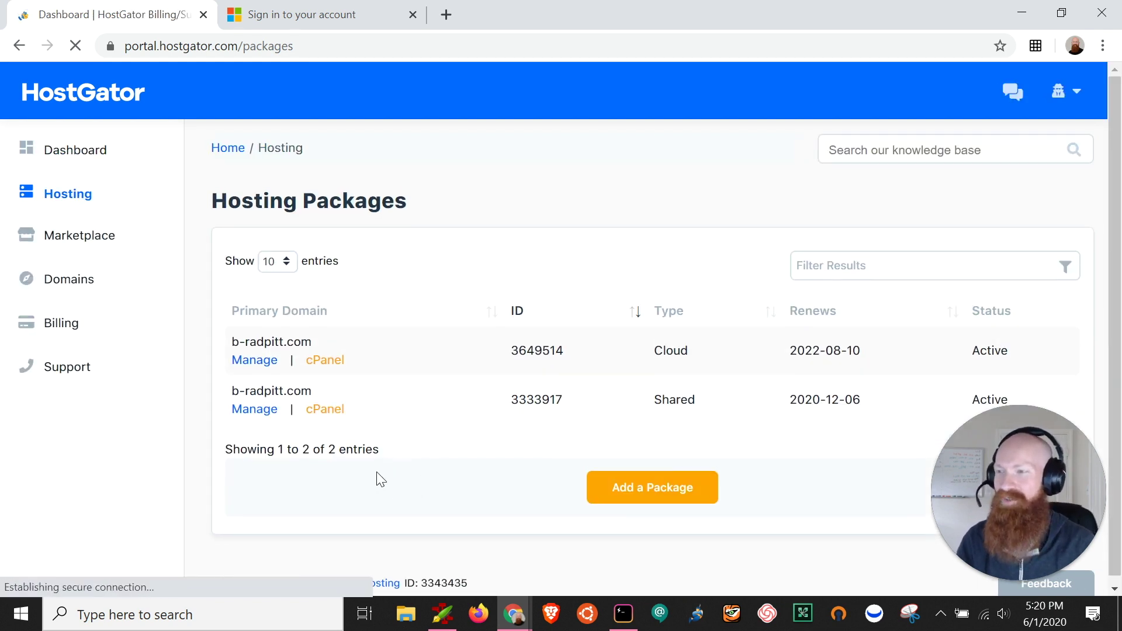
click(259, 419)
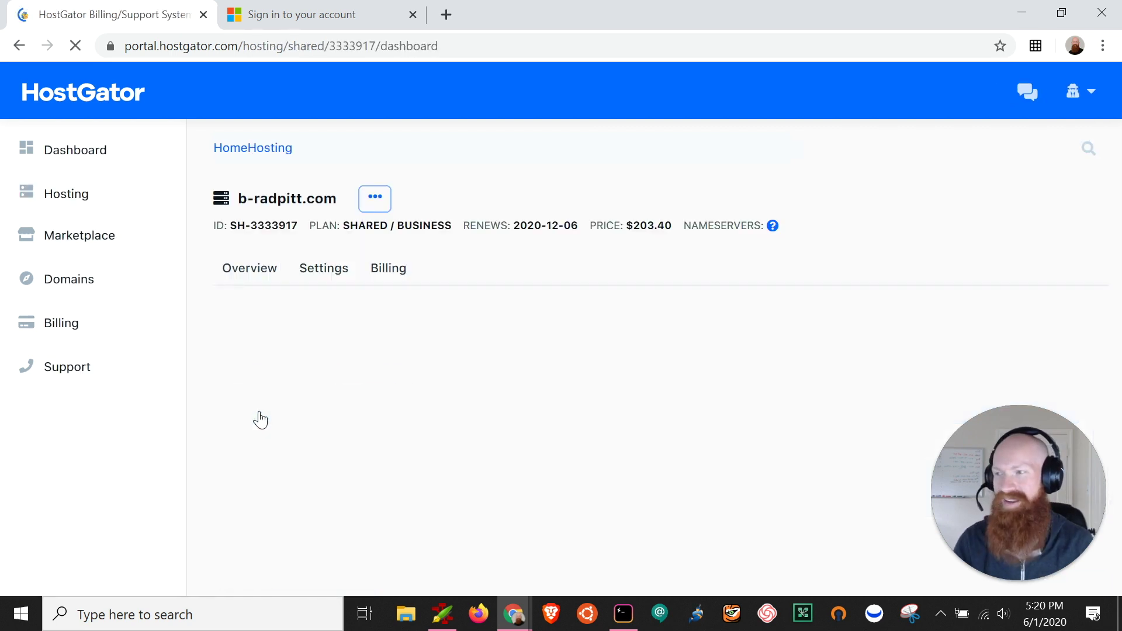
scroll(444, 304, down, 3)
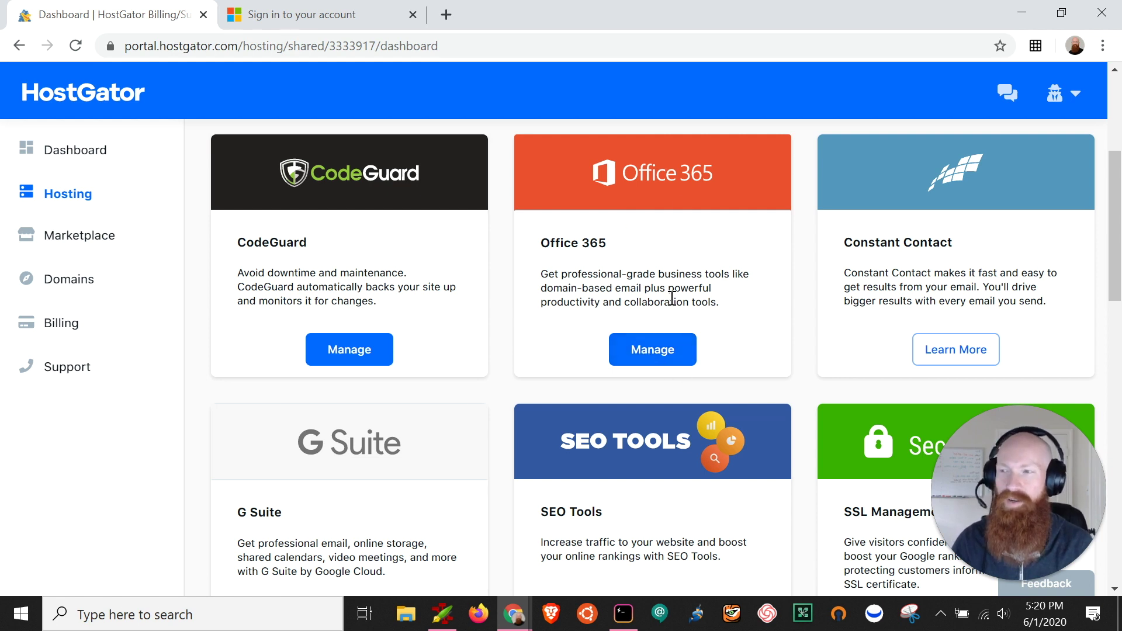
Manage Office 365 for the package and start adding a new email address
click(660, 350)
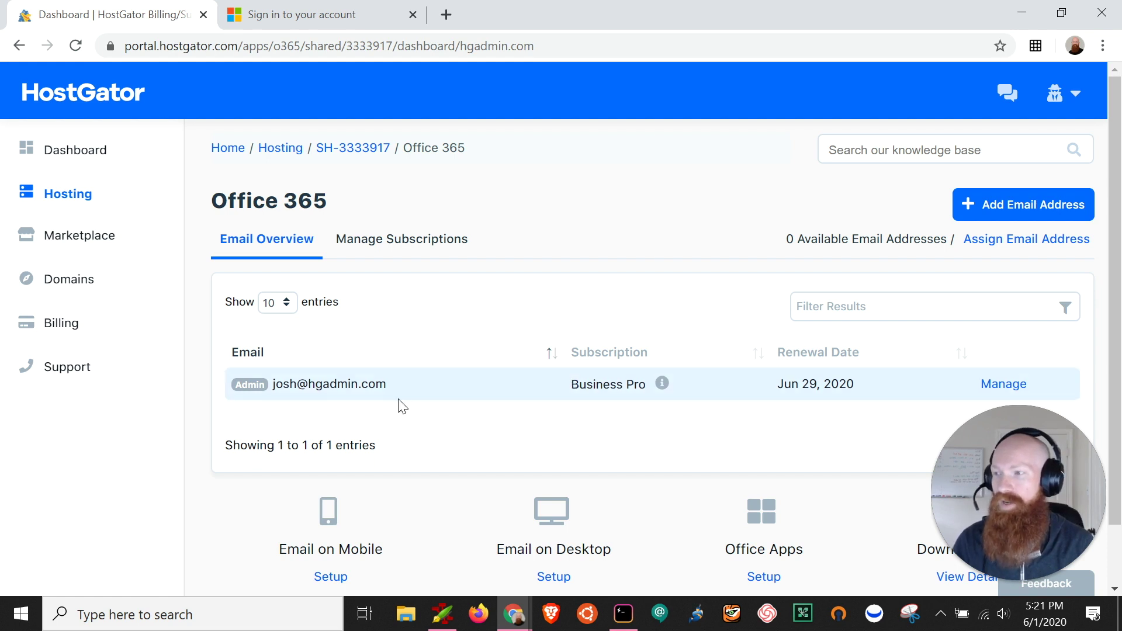
click(1008, 207)
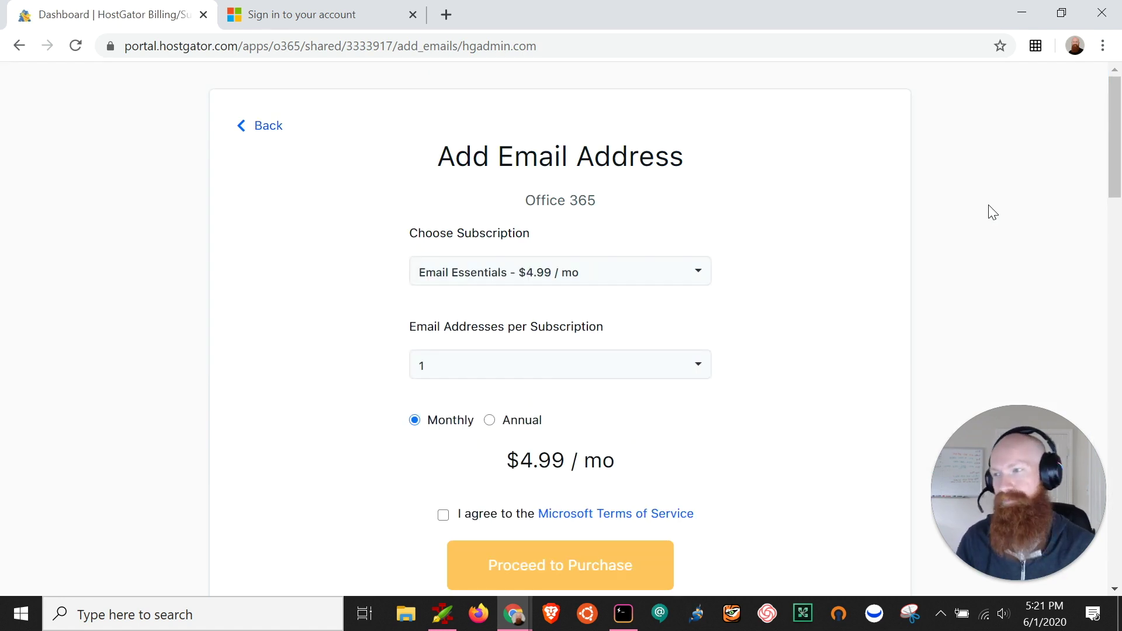
Review the Email Essentials, Business Plus and Business Pro plans, leaving Email Essentials at $4.99 monthly
click(583, 277)
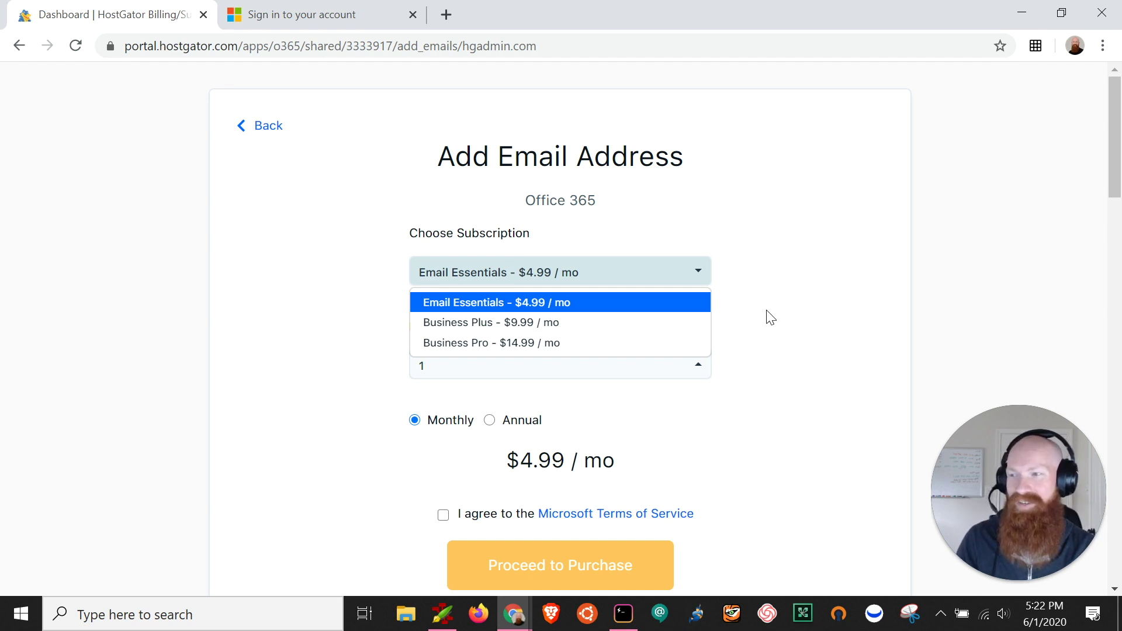
click(291, 296)
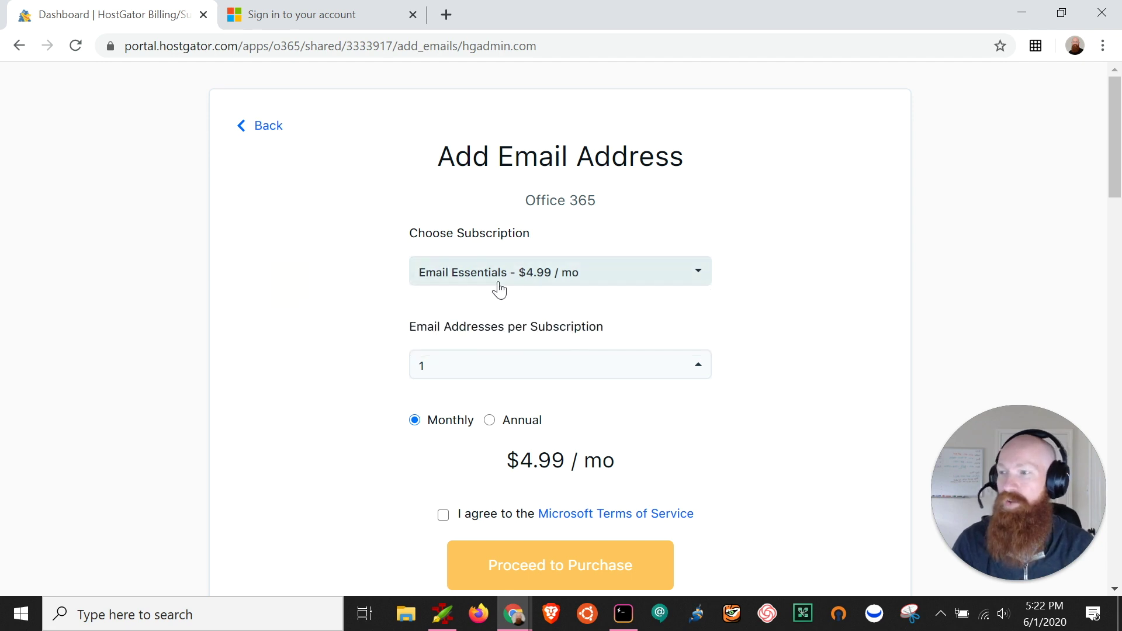
Price 2 email addresses on annual billing ($71.76 per year), then go back to the overview
click(516, 364)
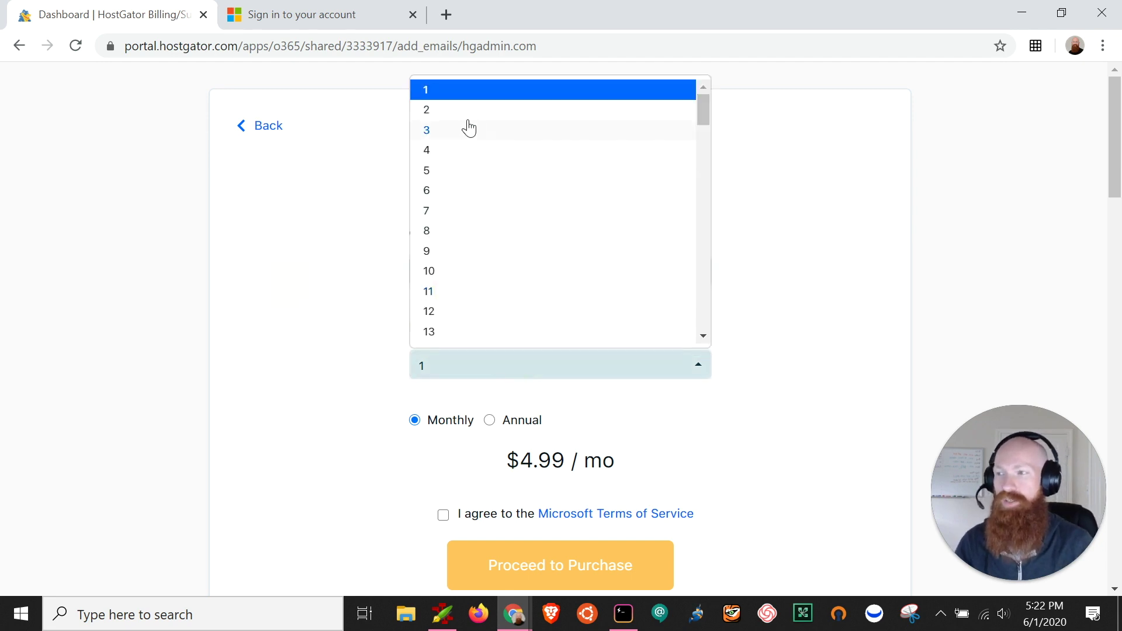
click(442, 113)
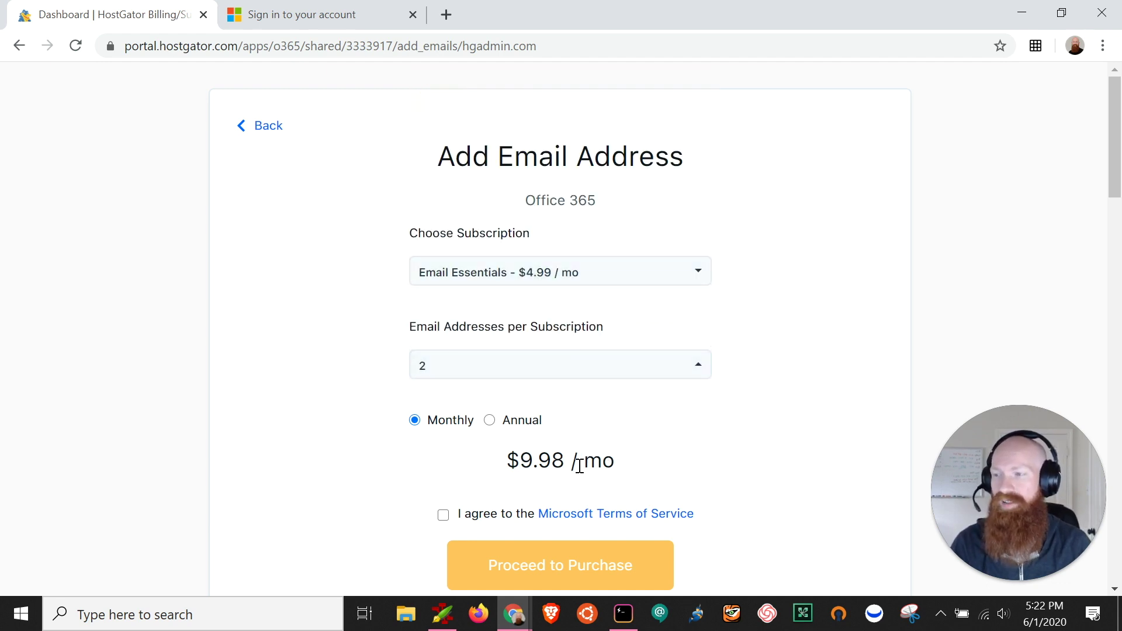
click(491, 422)
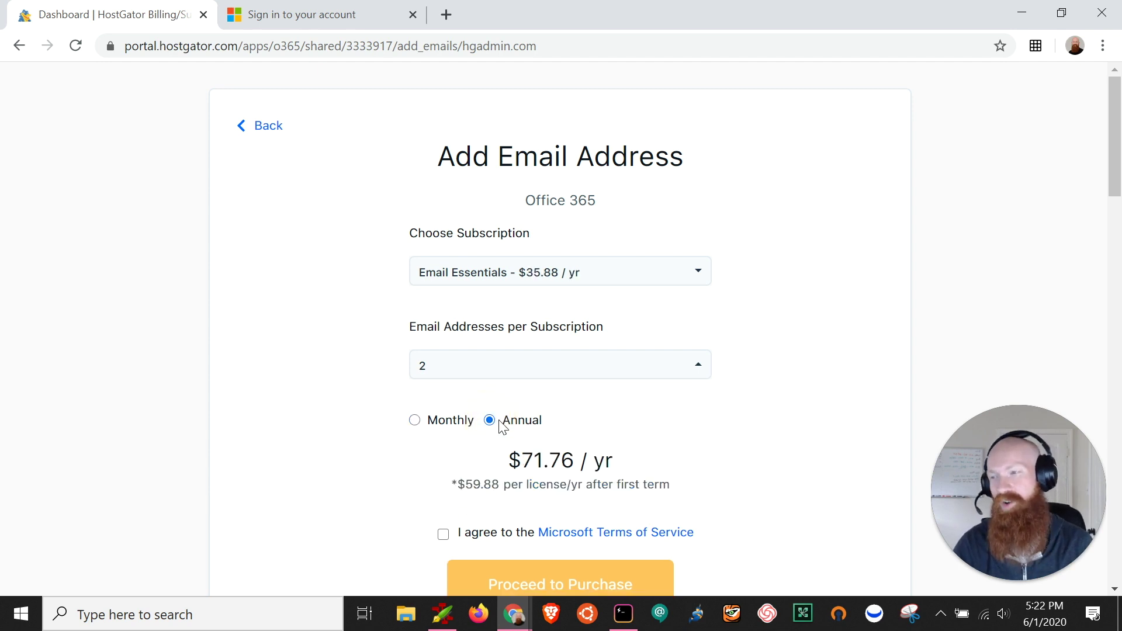
click(265, 129)
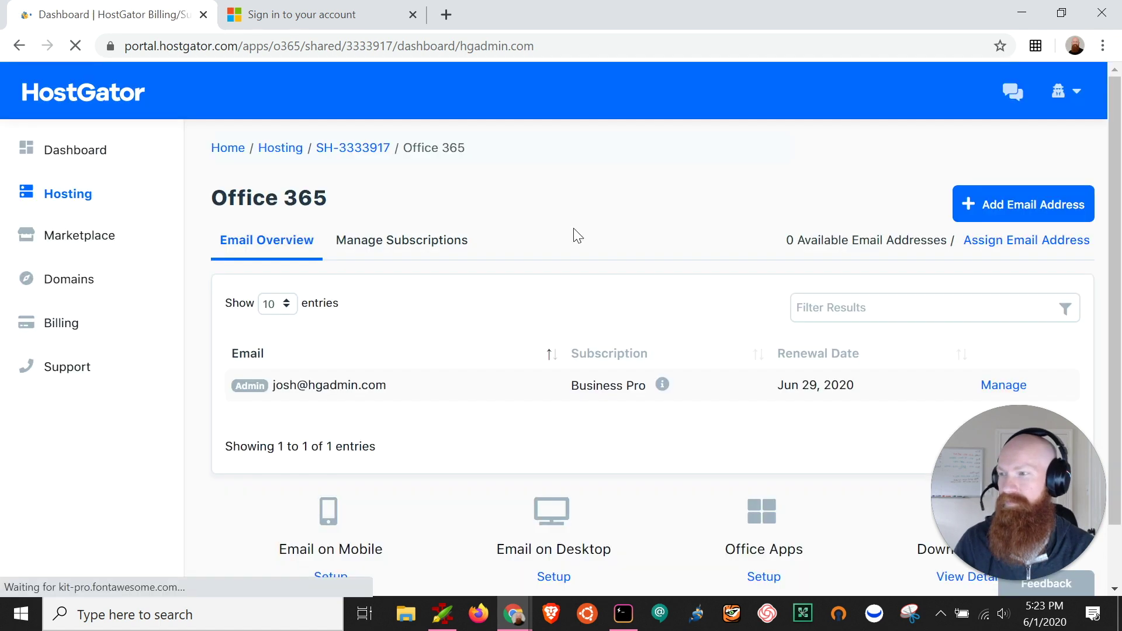
scroll(527, 280, down, 1)
drag(387, 315, 277, 322)
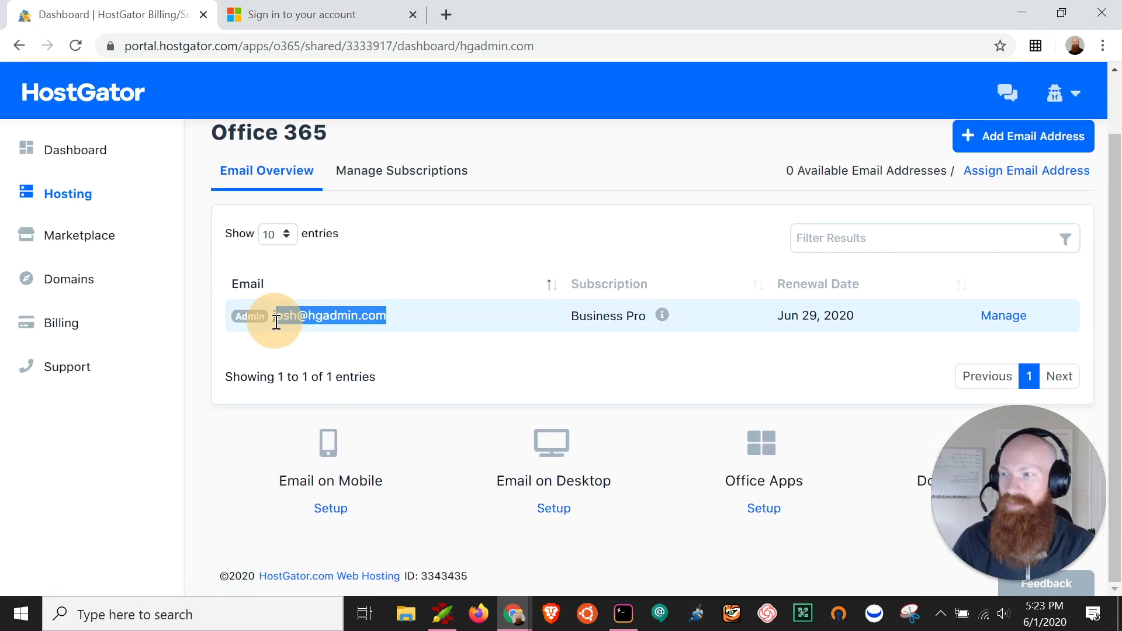
click(443, 361)
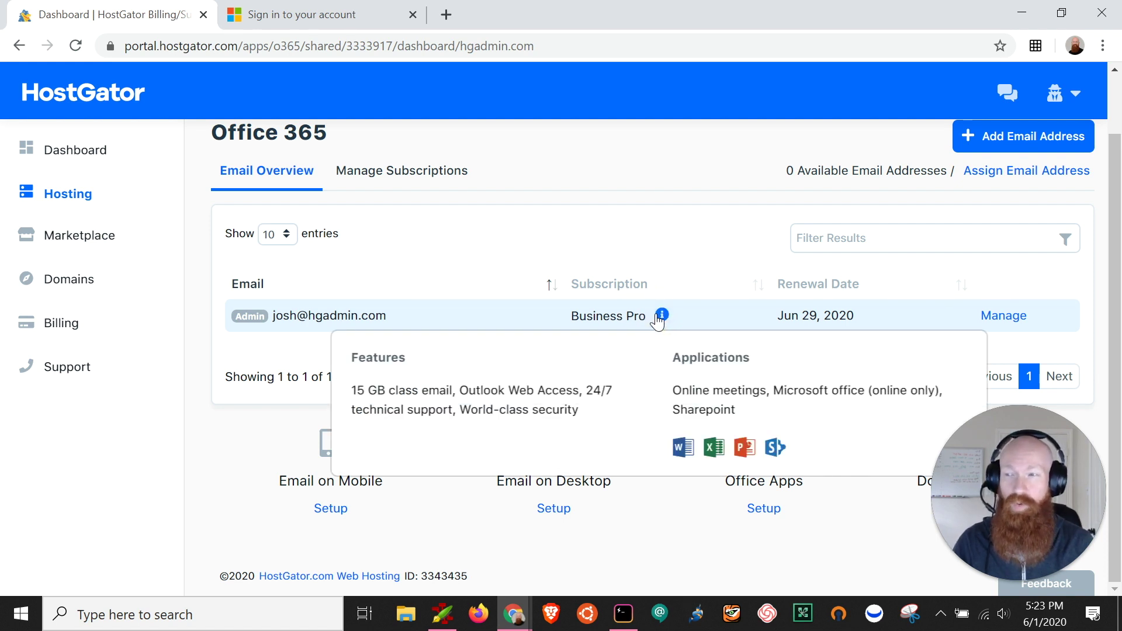
click(1008, 319)
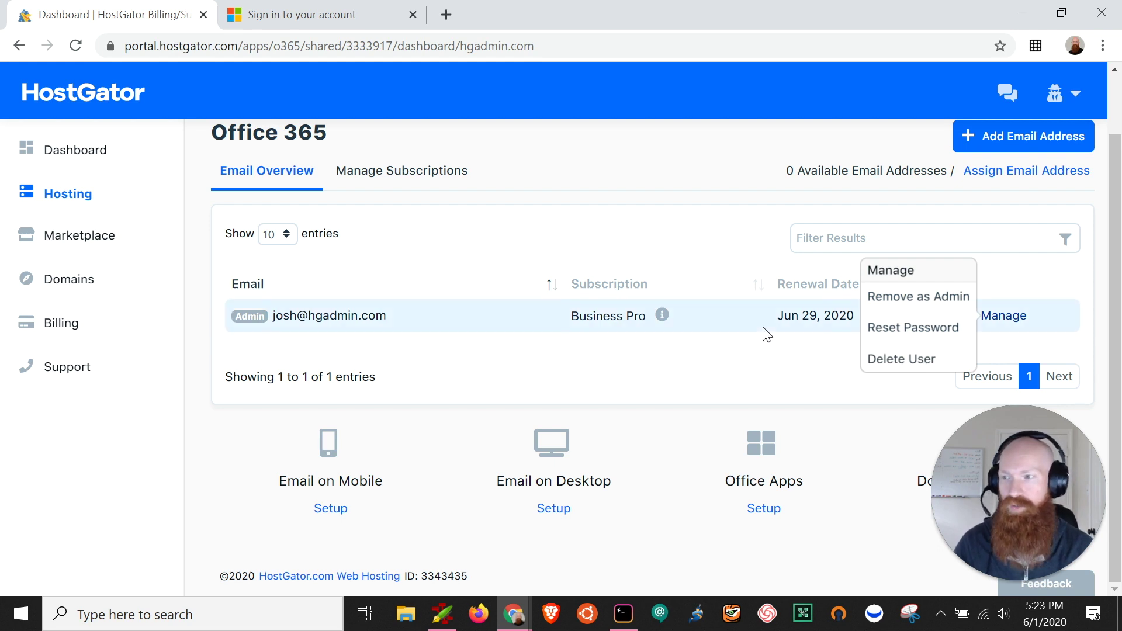
click(732, 376)
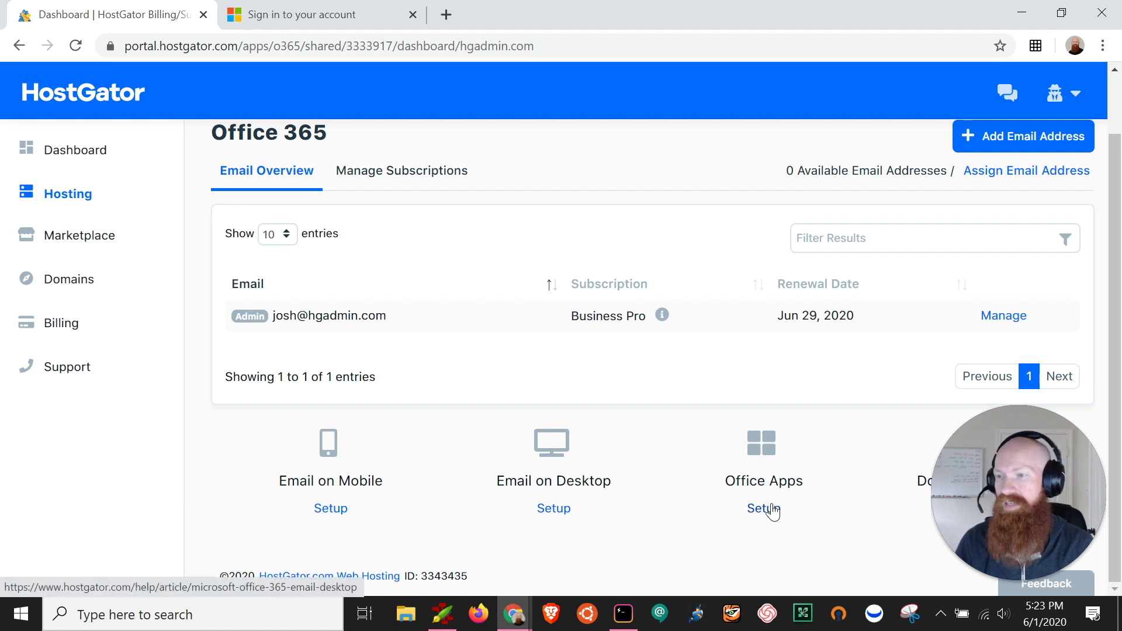
drag(1031, 481, 584, 511)
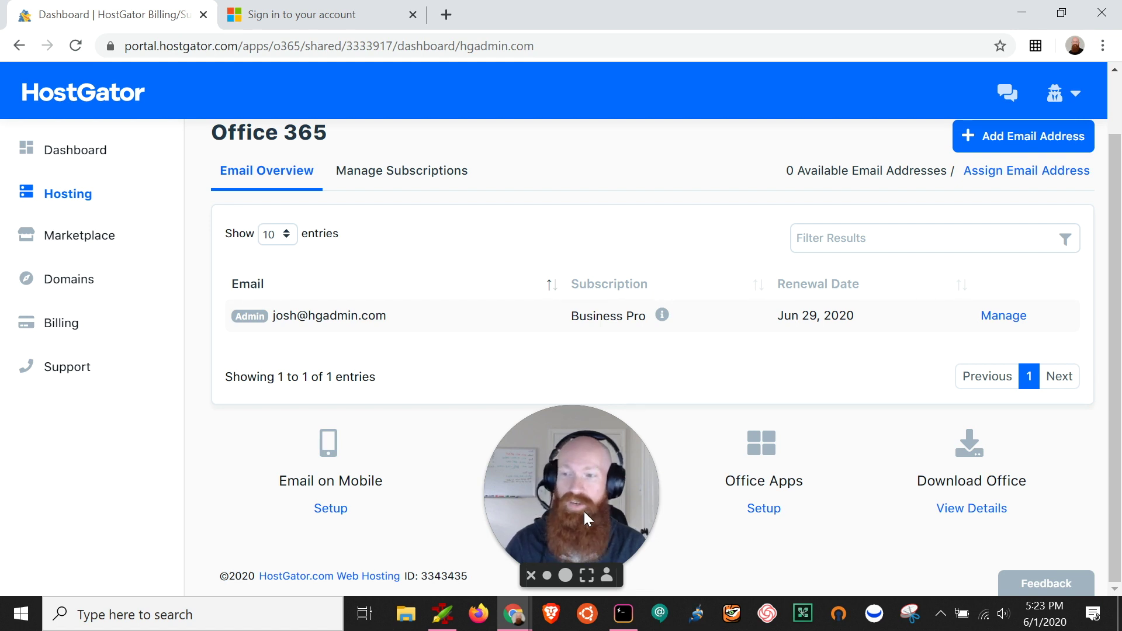
drag(585, 511, 1037, 544)
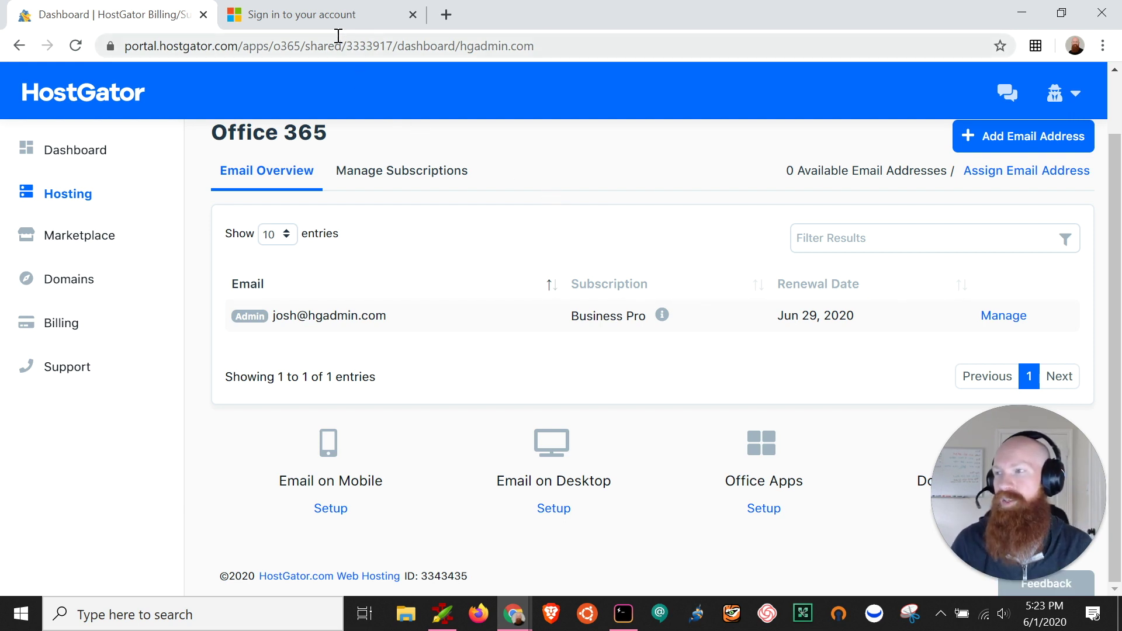
Sign in to the Office 365 admin account and reach the full Office apps list
click(347, 15)
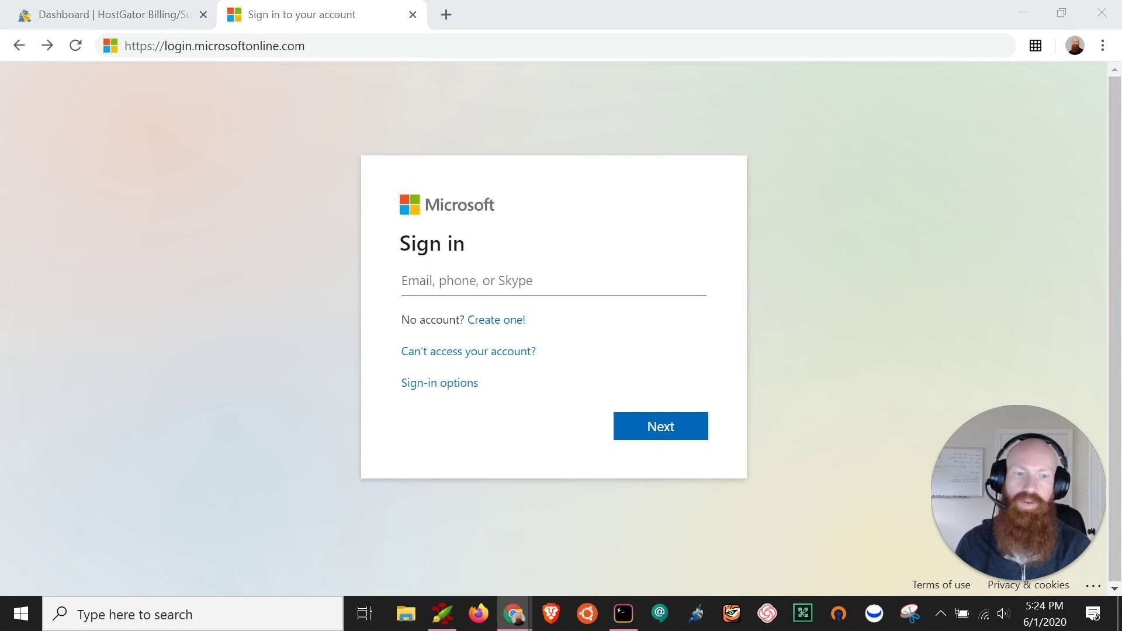
click(645, 432)
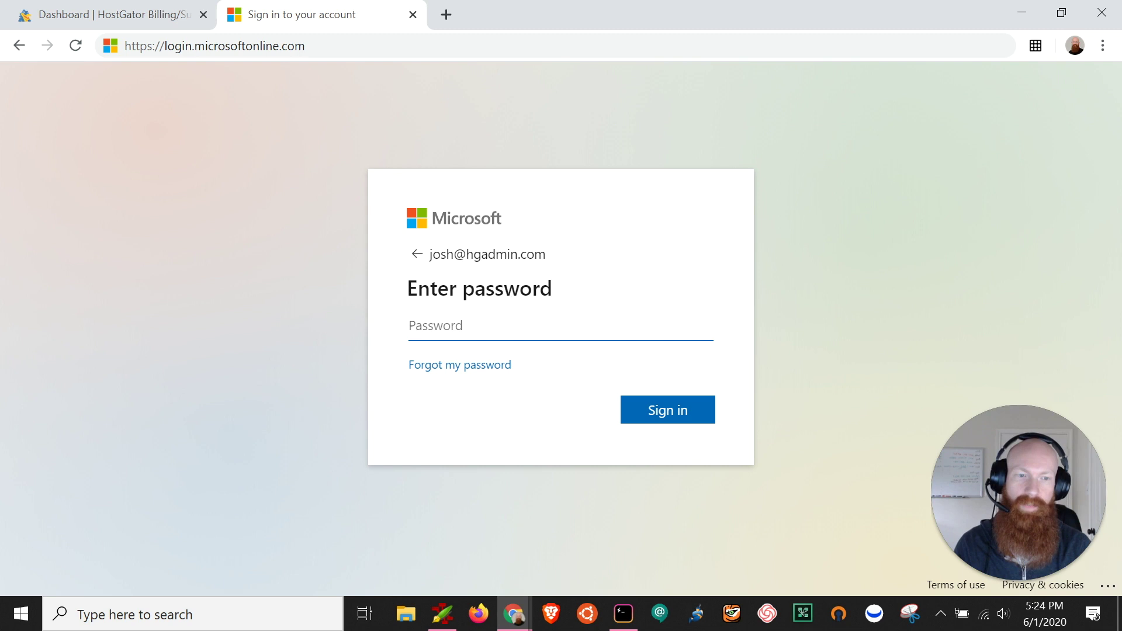
click(675, 416)
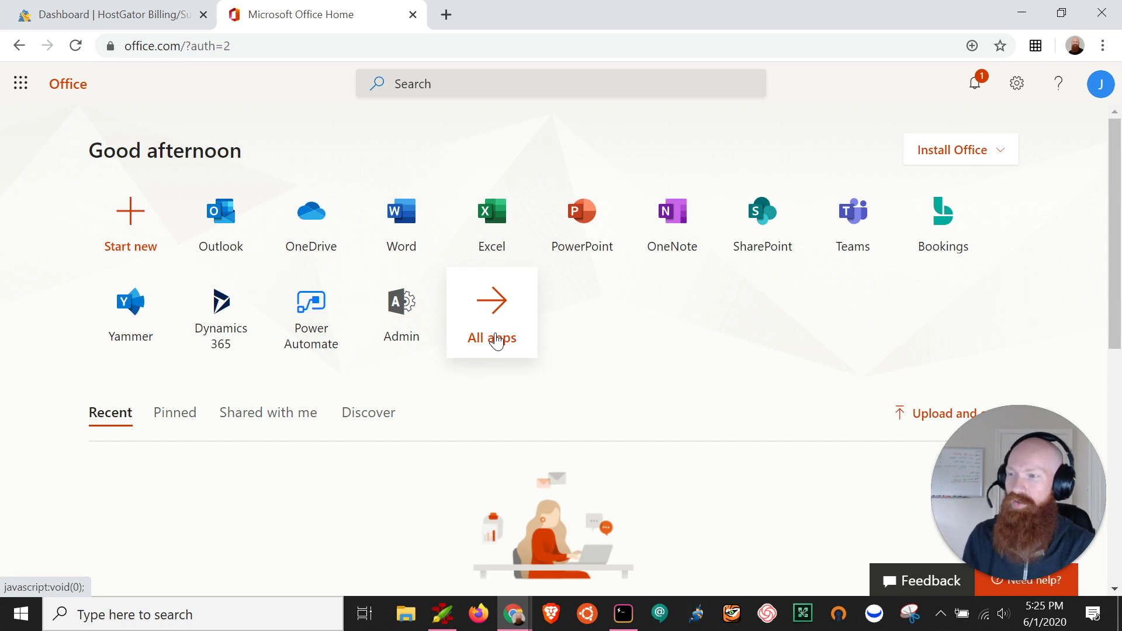
click(495, 341)
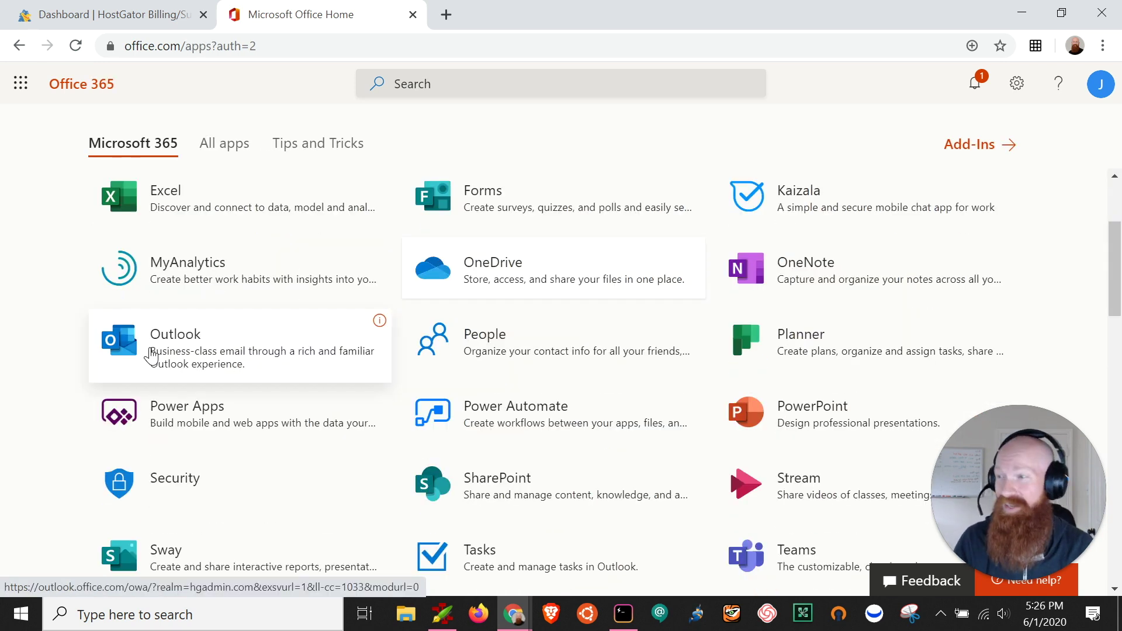
Launch Outlook on the web and select the O365 Test message in the inbox
click(151, 355)
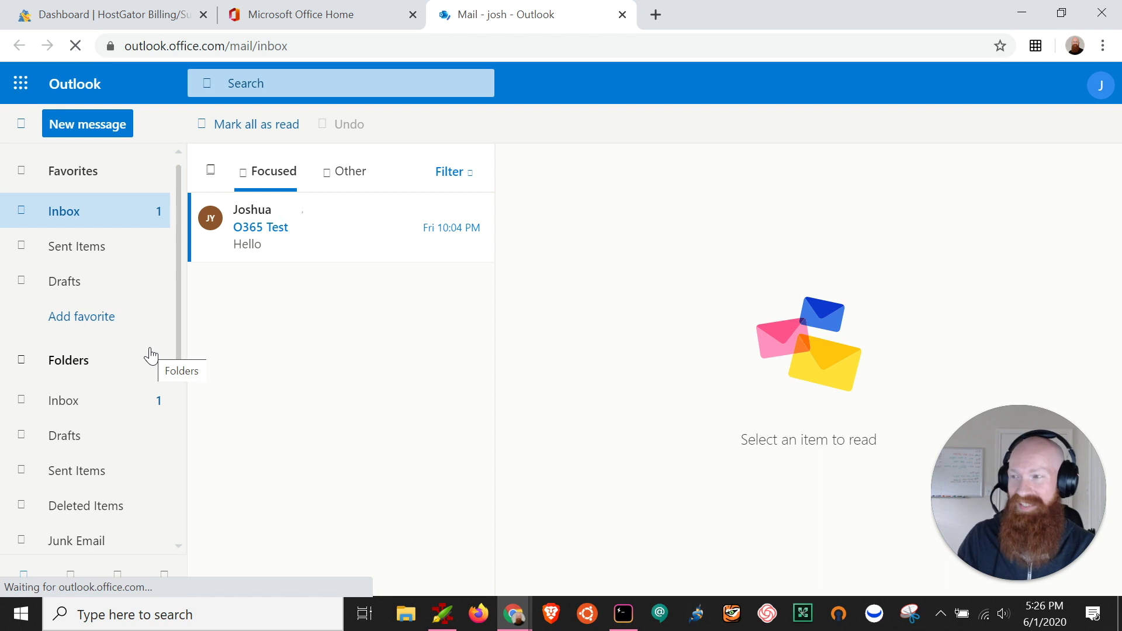
click(307, 234)
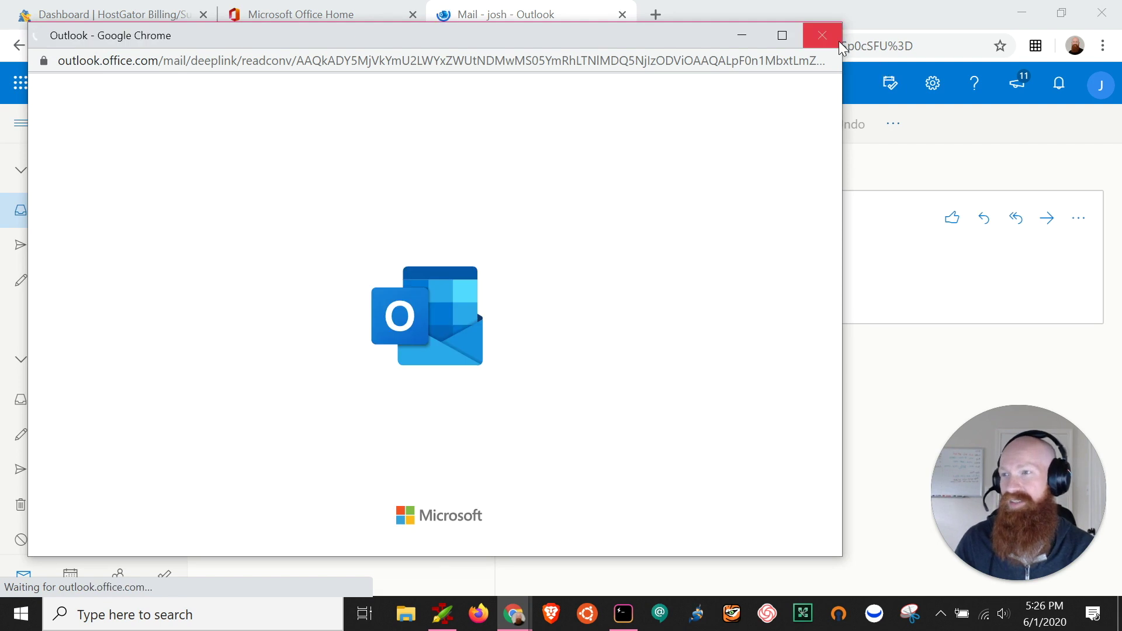
Close the extra Outlook popup window and return to the Office apps list tab
click(824, 35)
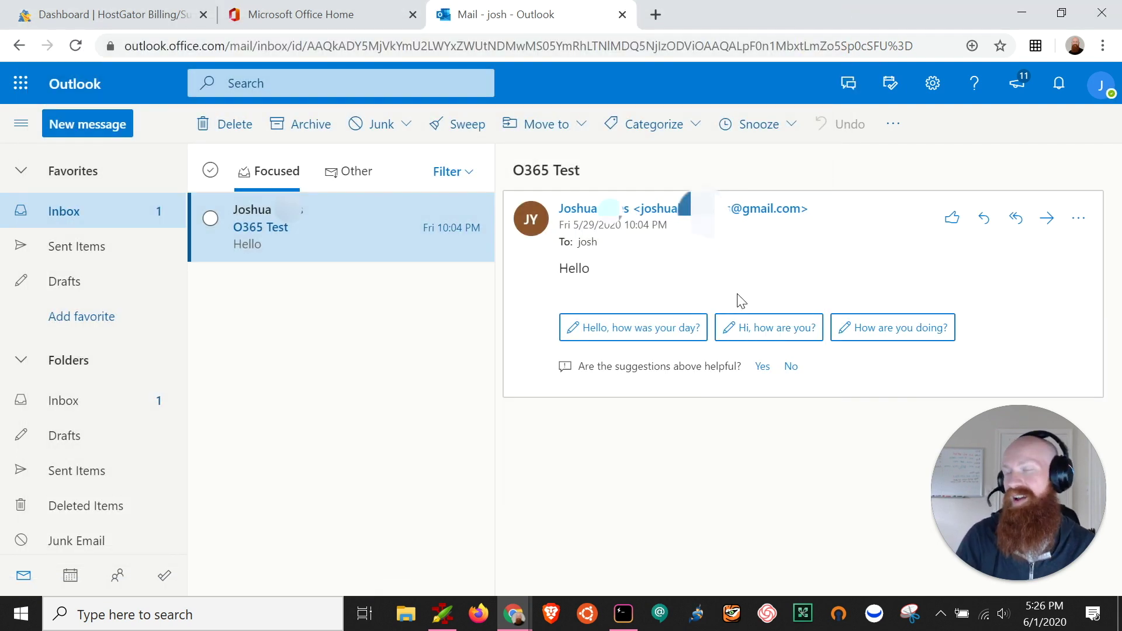
click(339, 13)
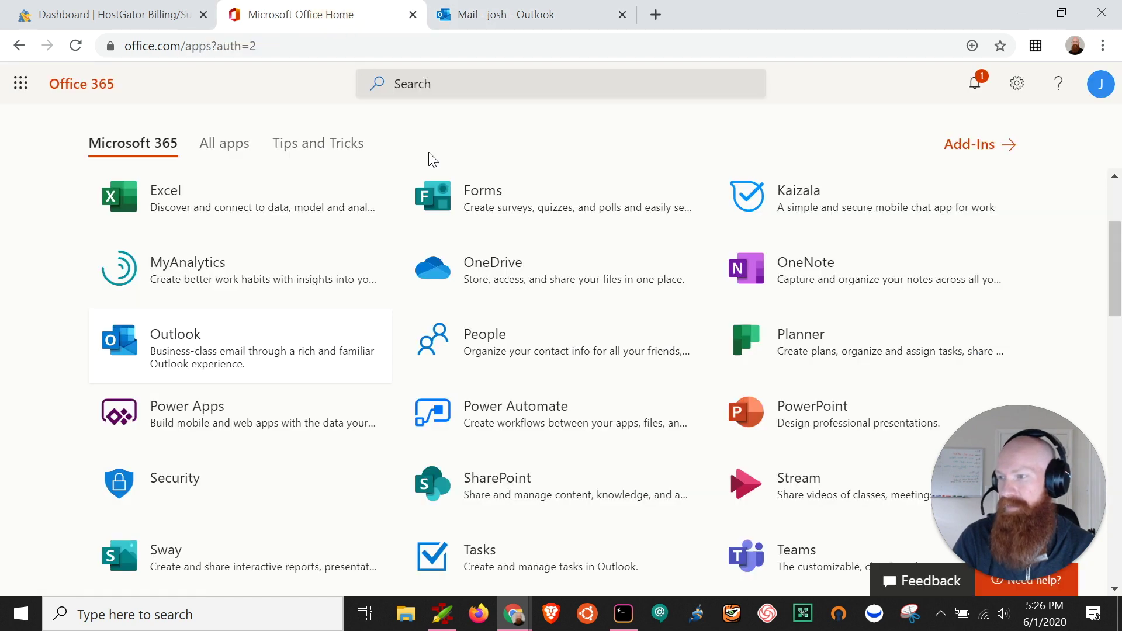
scroll(608, 318, down, 1)
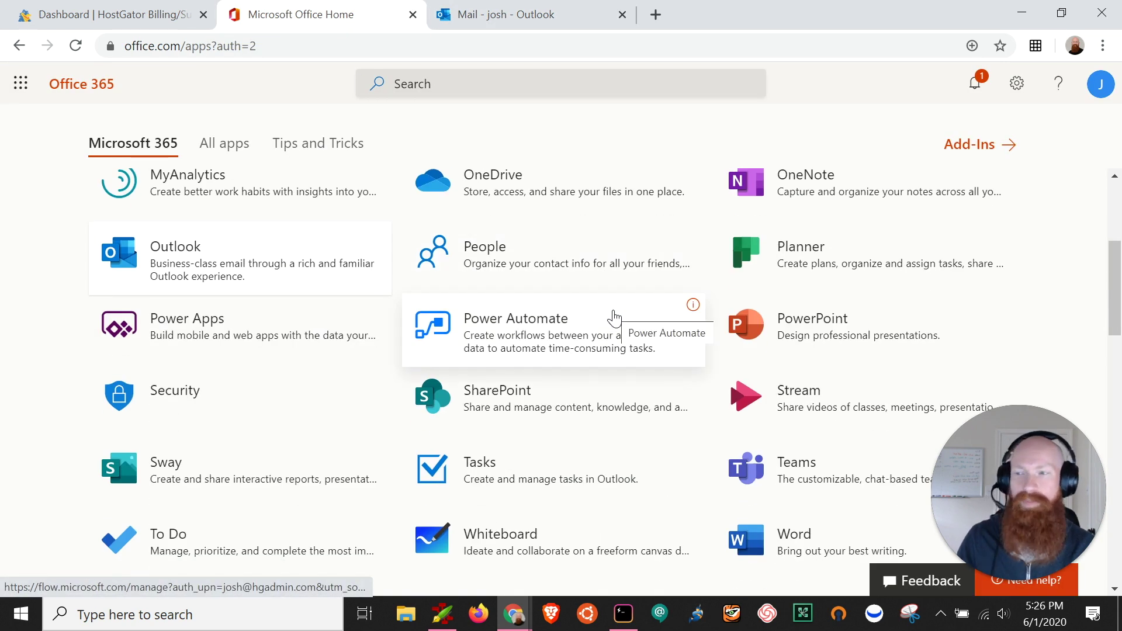